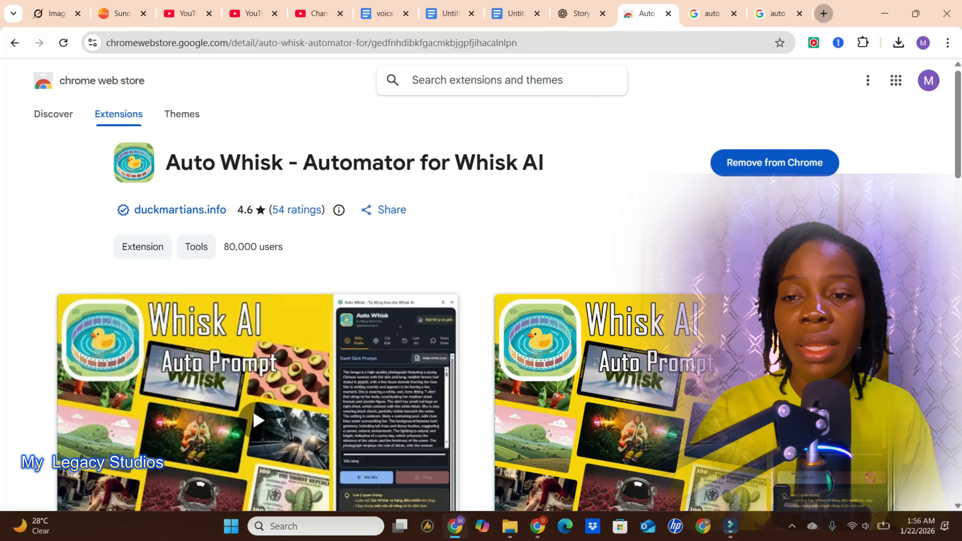
- Open a new browser tab and pin the Auto Whisk - Automator for Whisk AI extension
key(ctrl+t)
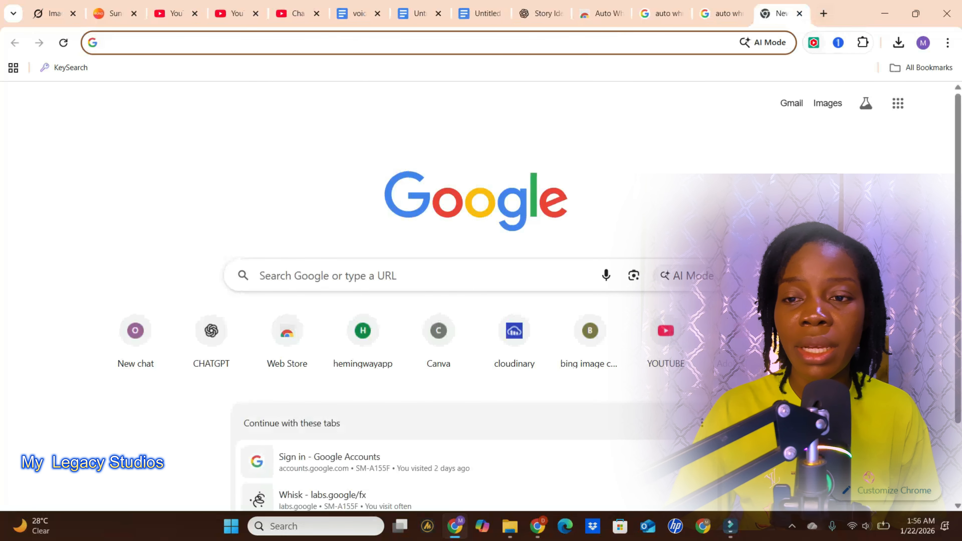
click(863, 42)
click(815, 176)
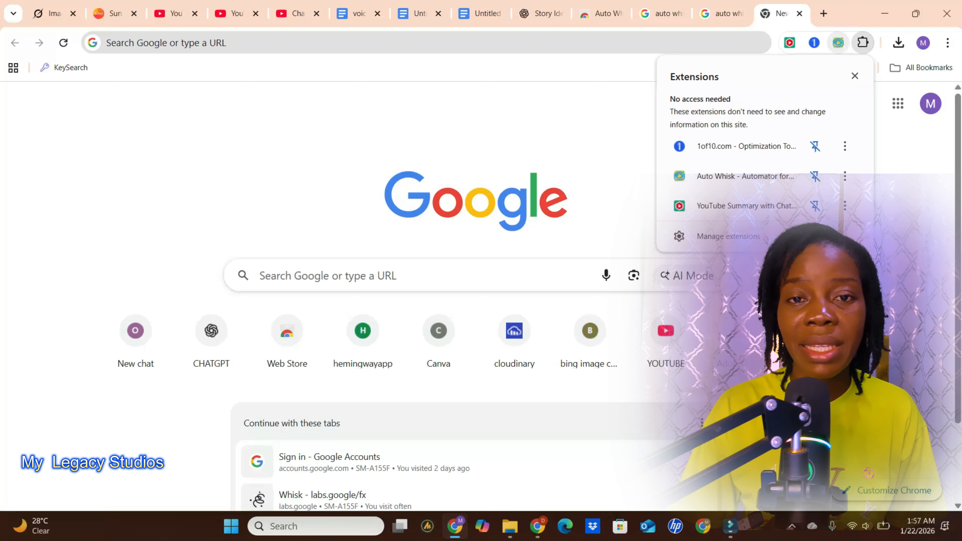
click(909, 148)
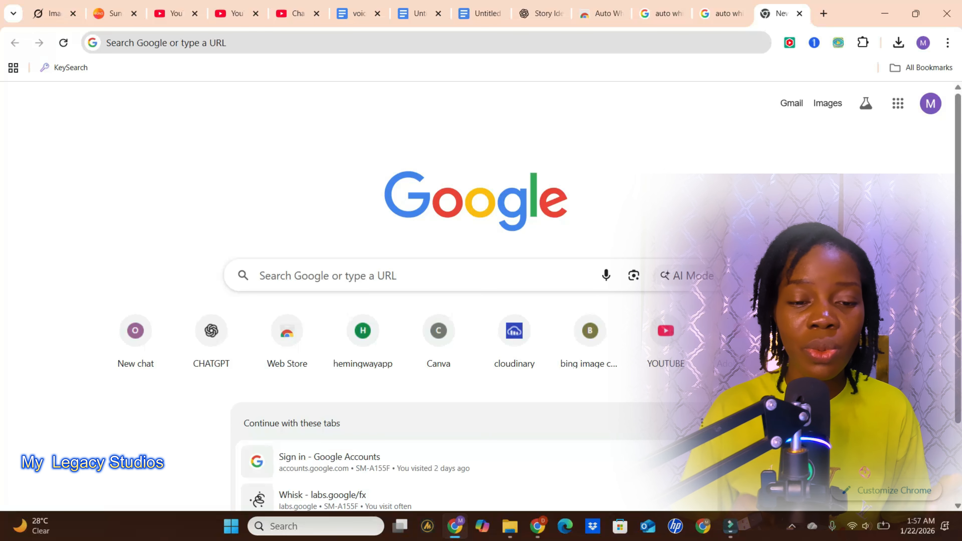
- Search Google for "whisk ai", open the labs.google Whisk result and continue from there to the Whisk project page
click(328, 275)
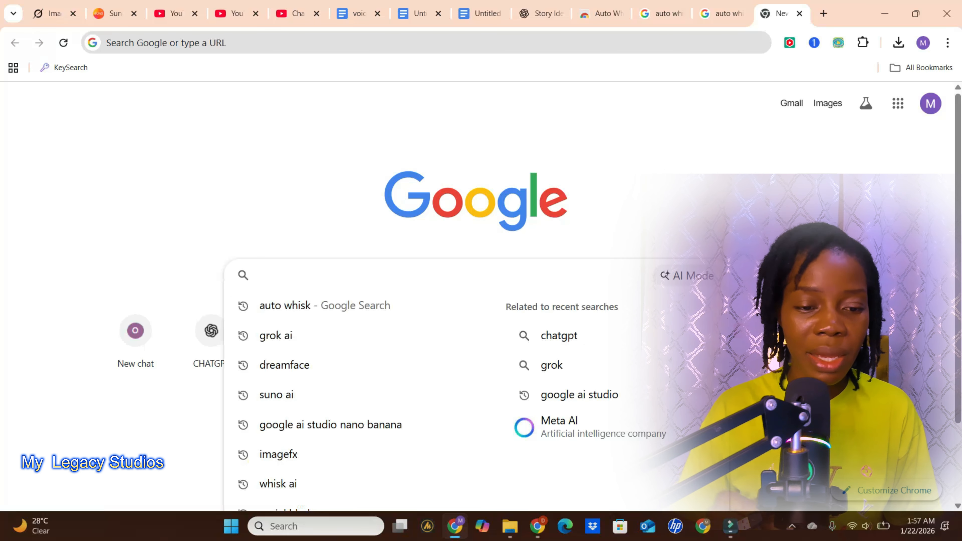
text(w)
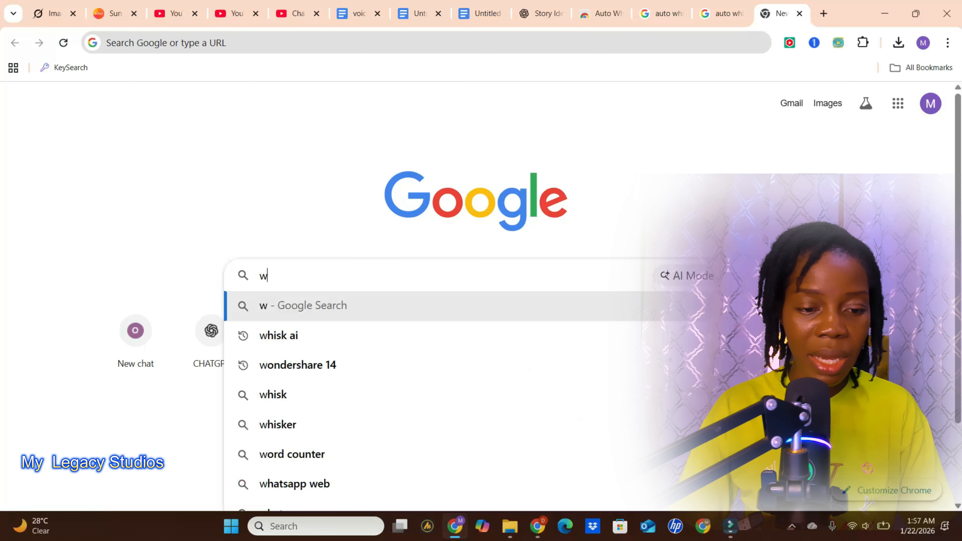
click(382, 329)
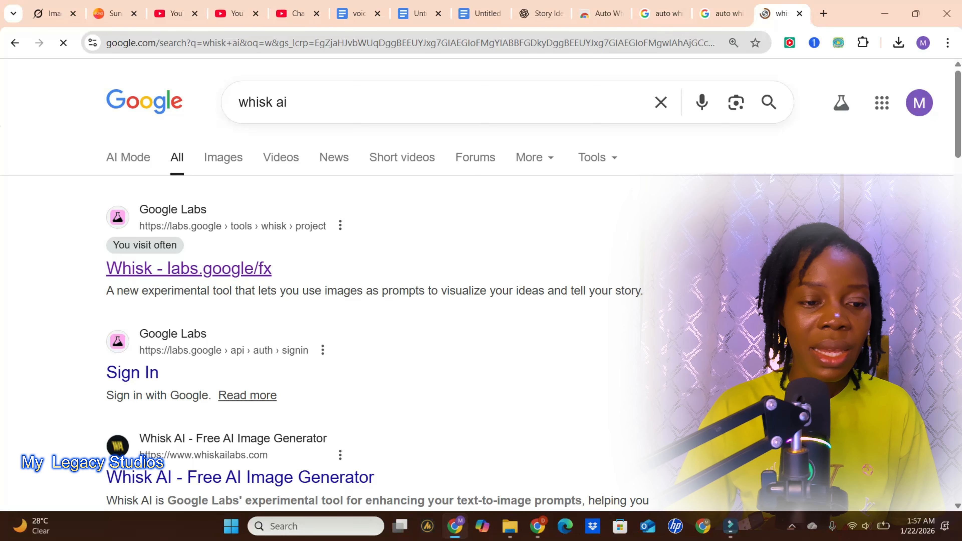
click(257, 270)
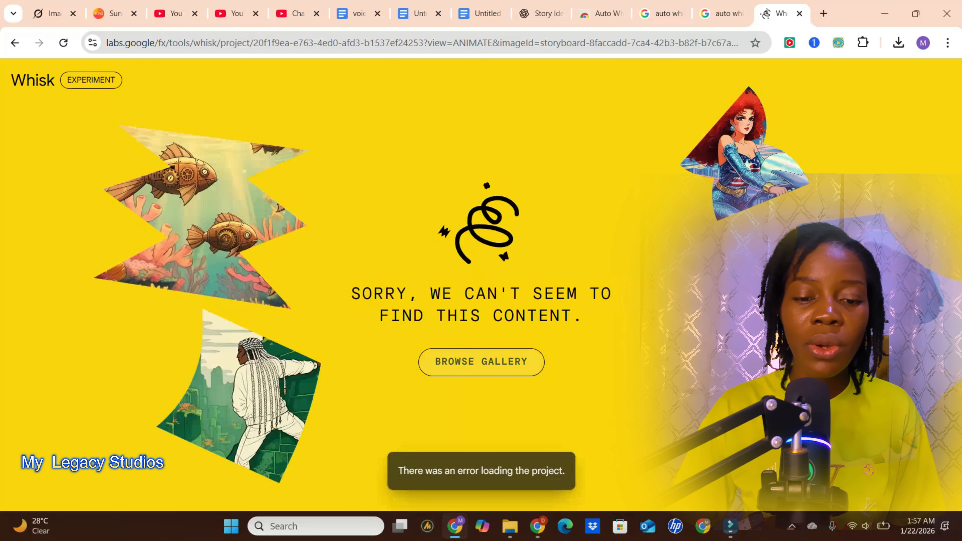
click(512, 362)
- Open the Auto Whisk extension beside the Whisk project and set its language to English
click(839, 42)
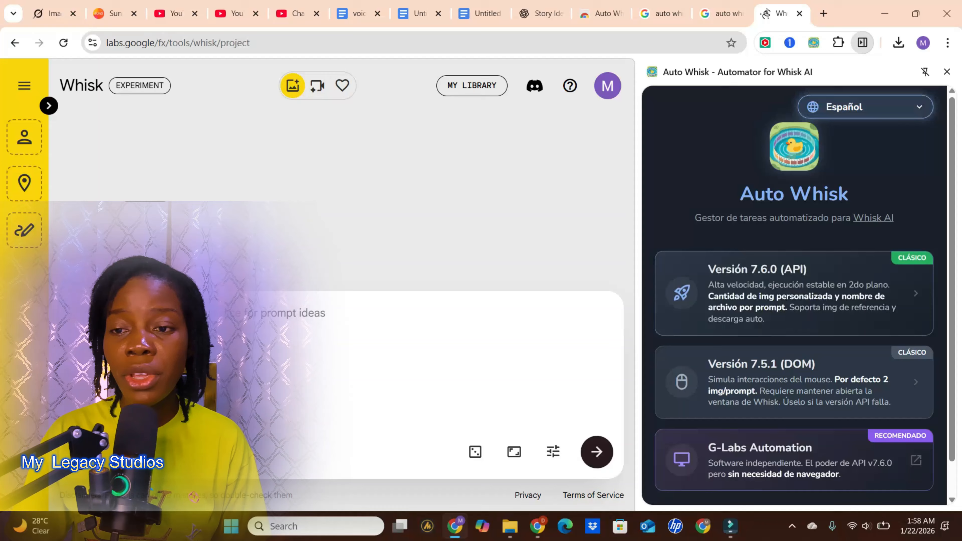
click(875, 107)
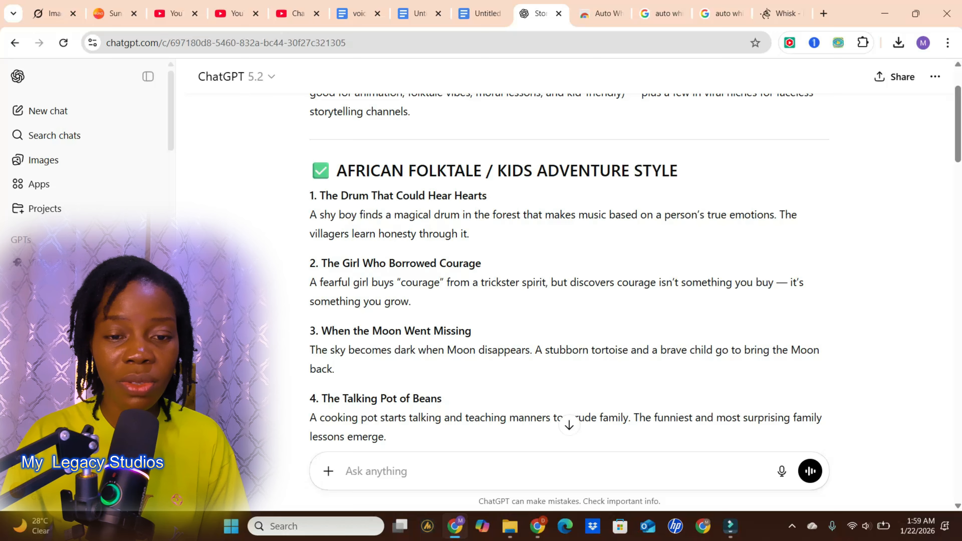
- In ChatGPT, request a 2-minute story based on the quoted idea "The Drum That Could Hear Hearts", starting with an action, not an introduction
drag(469, 234, 310, 194)
key(ctrl+c)
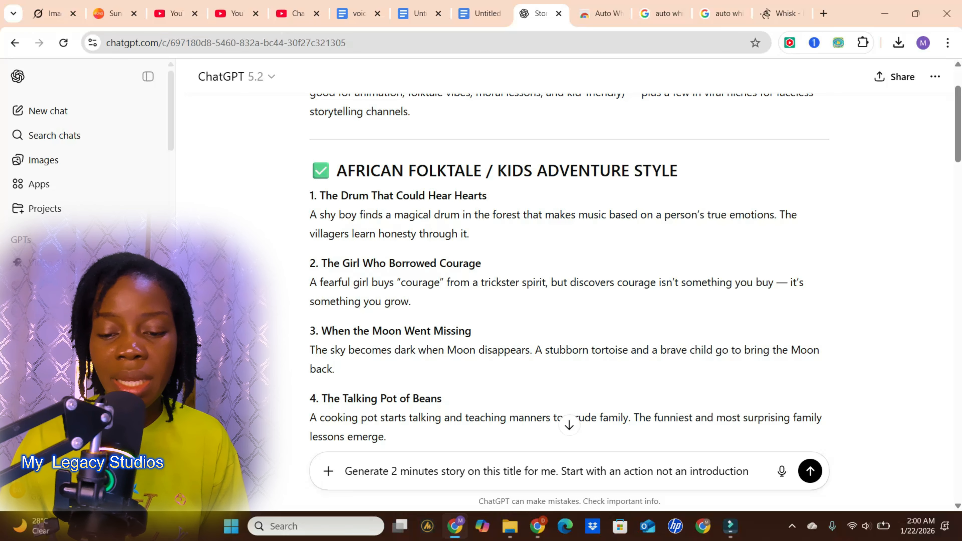
text(")
key(ctrl+v)
text(")
key(Return)
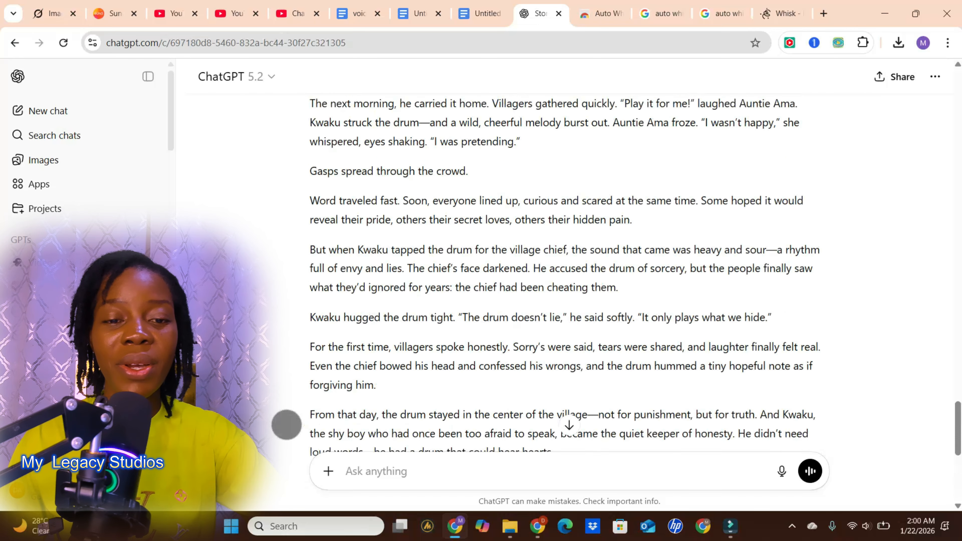
scroll(287, 424, up, 6)
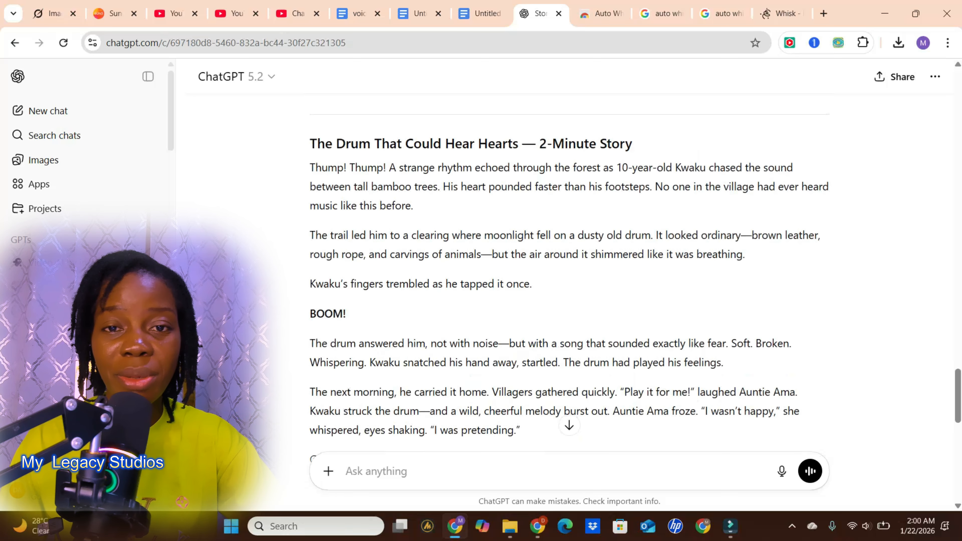
- Ask ChatGPT to describe all the characters in the story in an African 3D Pixar style
text(Describe all the characters in the story . it should be an african 3d pixar style)
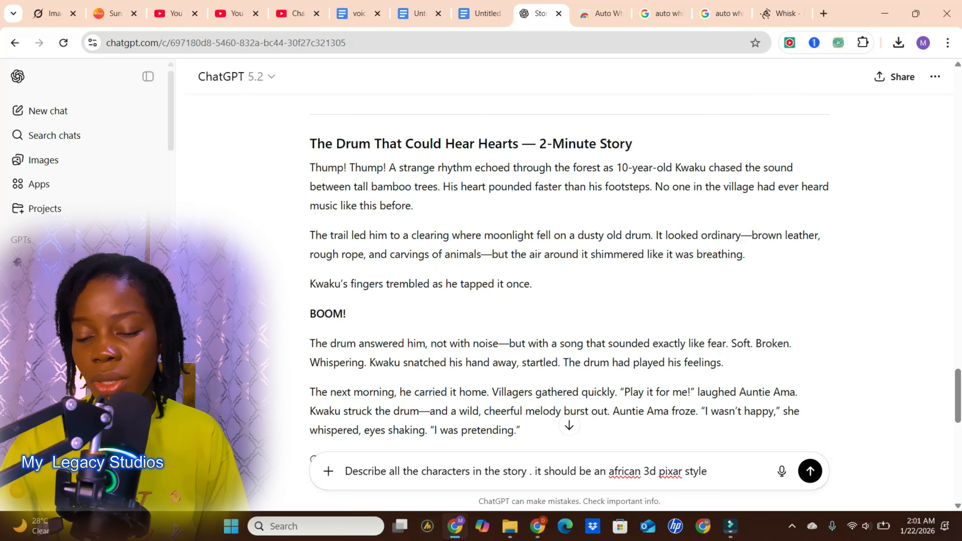
key(Return)
scroll(569, 266, up, 20)
- Request detailed image prompts for every story line with character descriptions for consistency, and have all numbers and subtitles removed from them
text(Now give me detailed image prompts for every line in the story.for character consistency, add the character descriptions.)
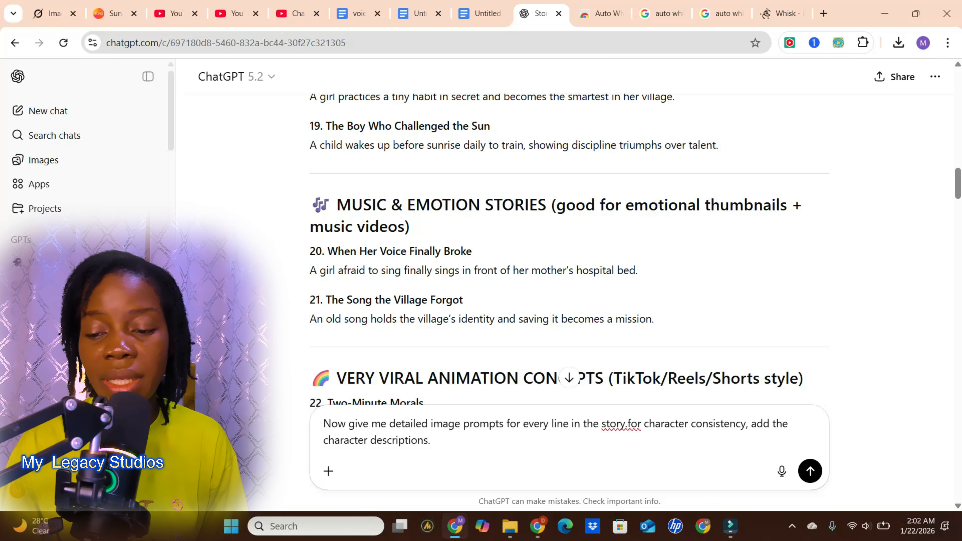
text(remove all the num)
text(bers and the subtitles from)
key(Return)
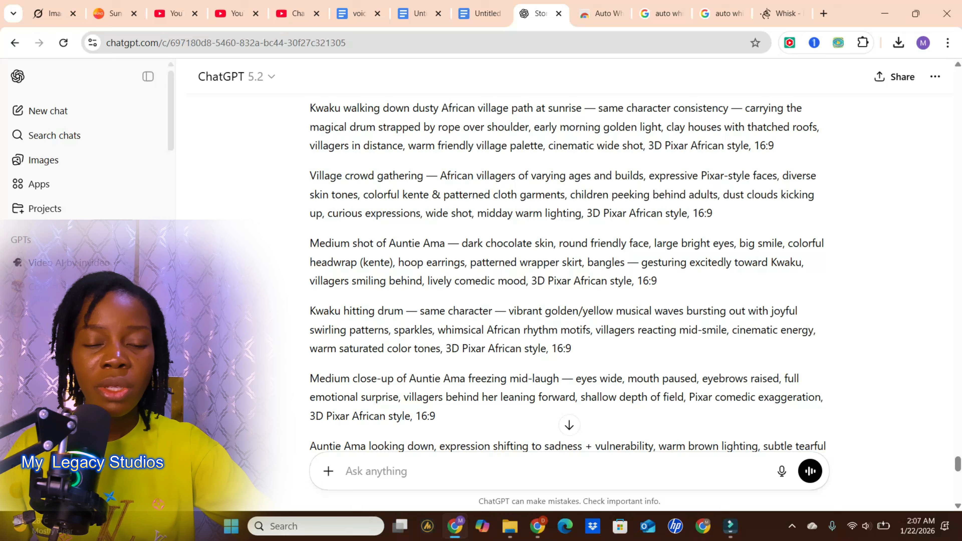
- Select and copy the cleaned image prompts, beginning with the 10-year-old Kwaku forest scene
scroll(273, 436, up, 5)
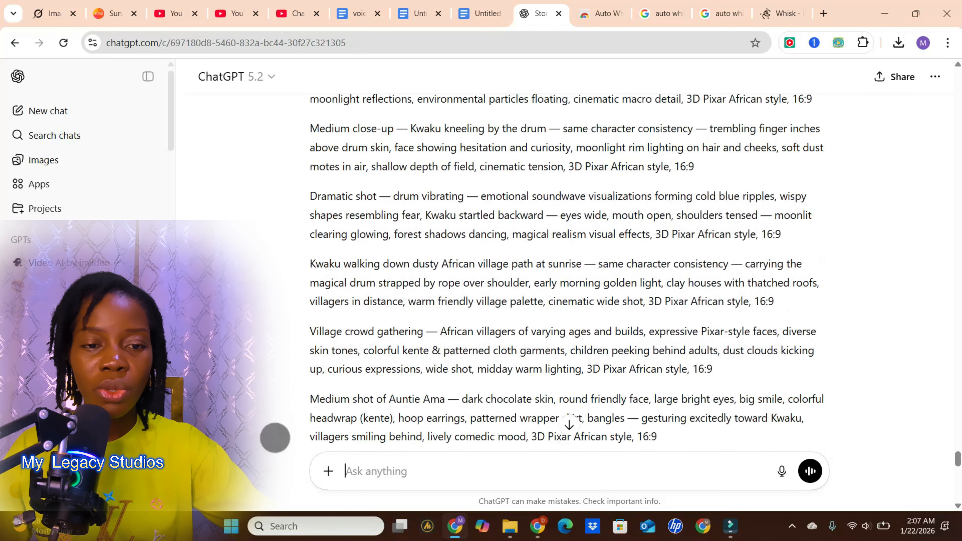
scroll(296, 396, up, 7)
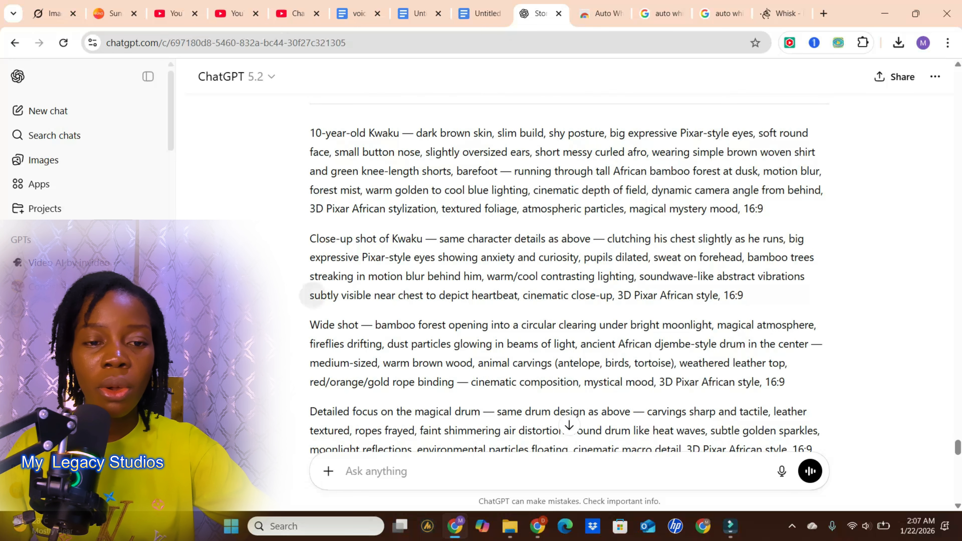
drag(310, 246, 818, 455)
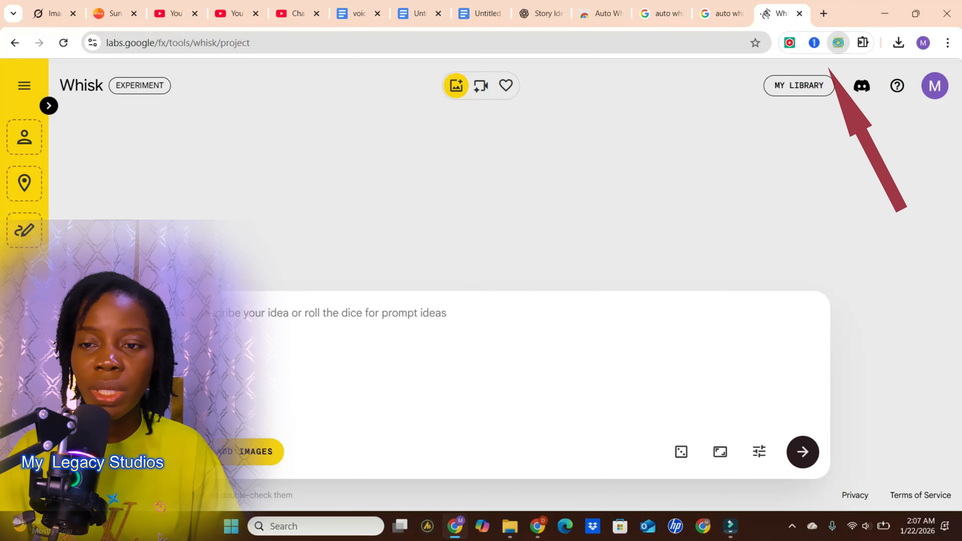
- Switch to Whisk, open Auto Whisk Version 7.5.1 (DOM) and replace its prompt list with the copied image prompts
click(838, 42)
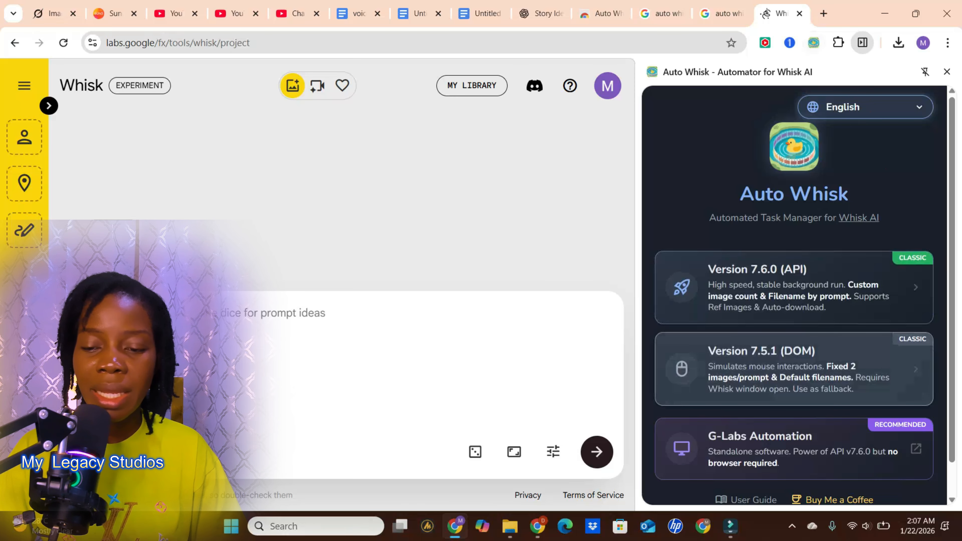
click(915, 368)
click(697, 281)
key(ctrl+a)
key(BackSpace)
right_click(698, 280)
click(713, 152)
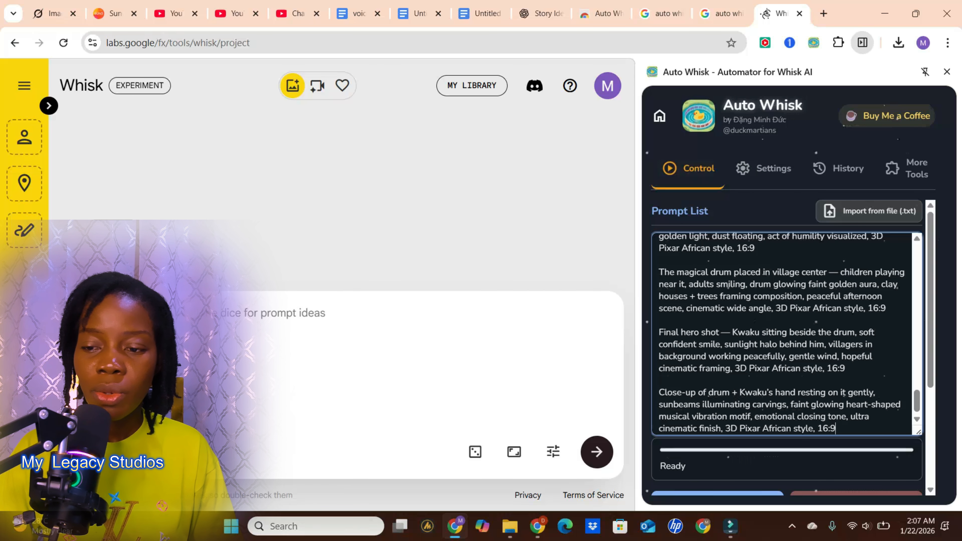
scroll(787, 353, down, 3)
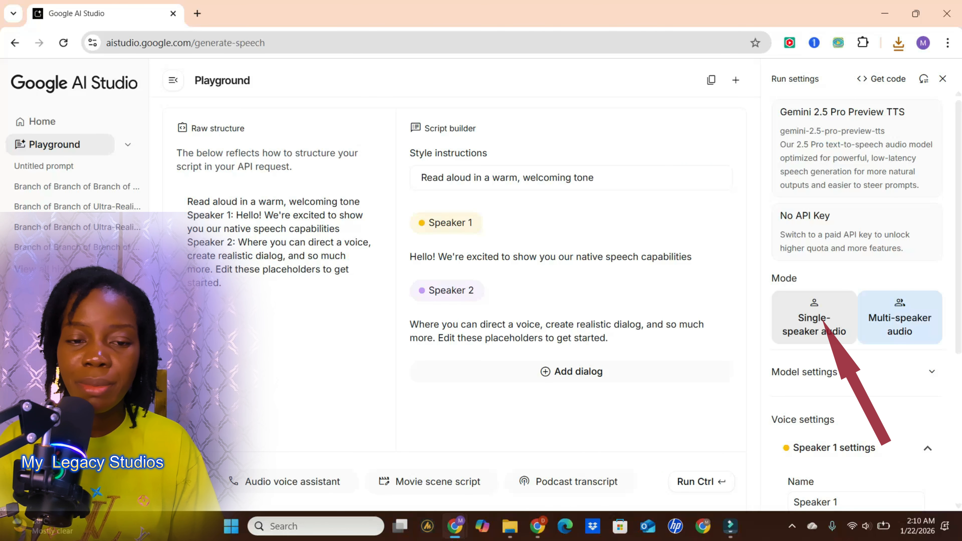
- In Google AI Studio's speech playground, choose Single-speaker audio and generate speech from the pasted story text
click(814, 318)
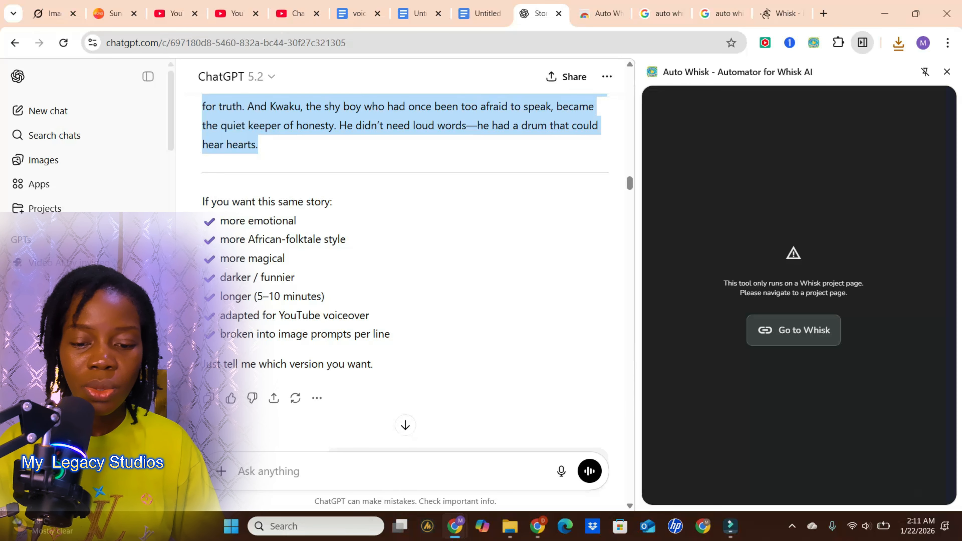
mouse_move(537, 526)
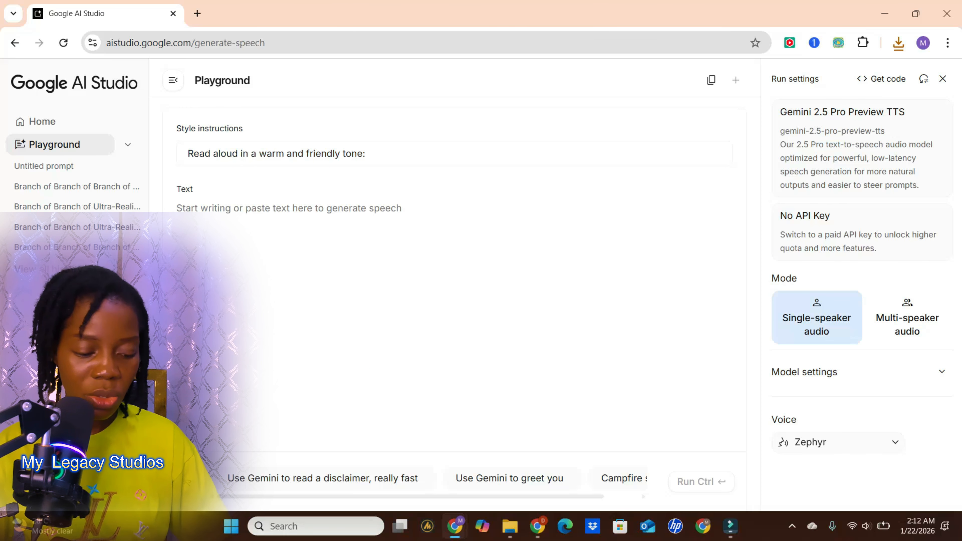
right_click(235, 217)
click(256, 361)
click(701, 481)
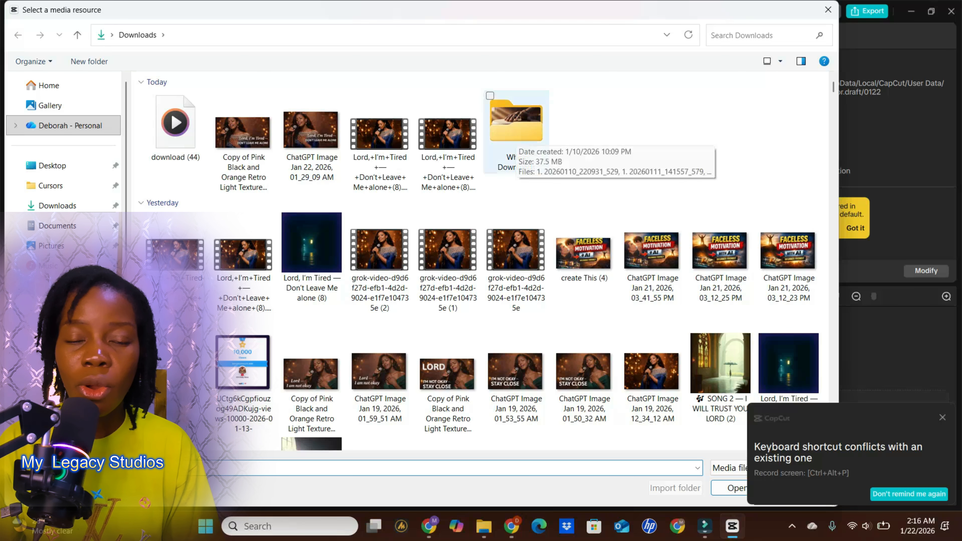
- In CapCut's media import, open the Whisk Downloads folder and select all of today's generated story images
double_click(515, 134)
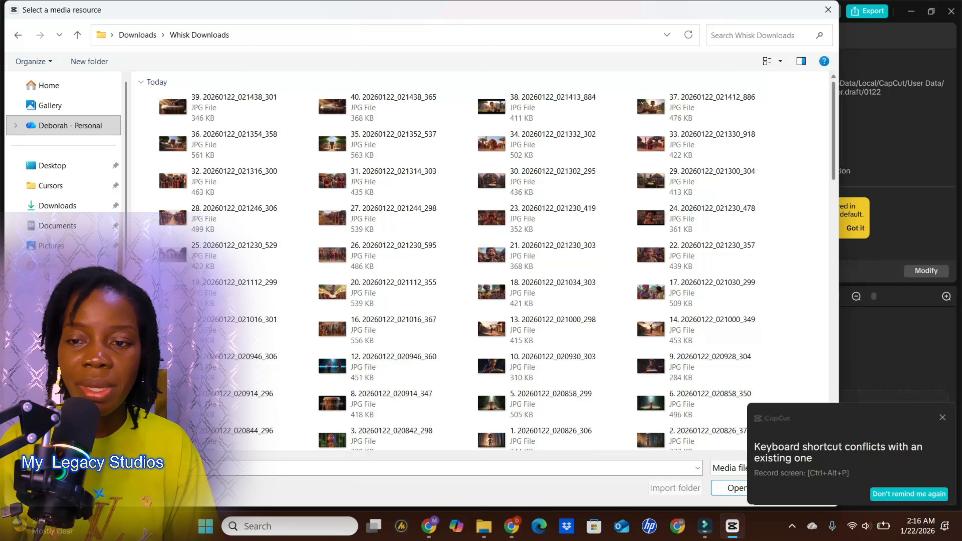
drag(838, 127, 916, 129)
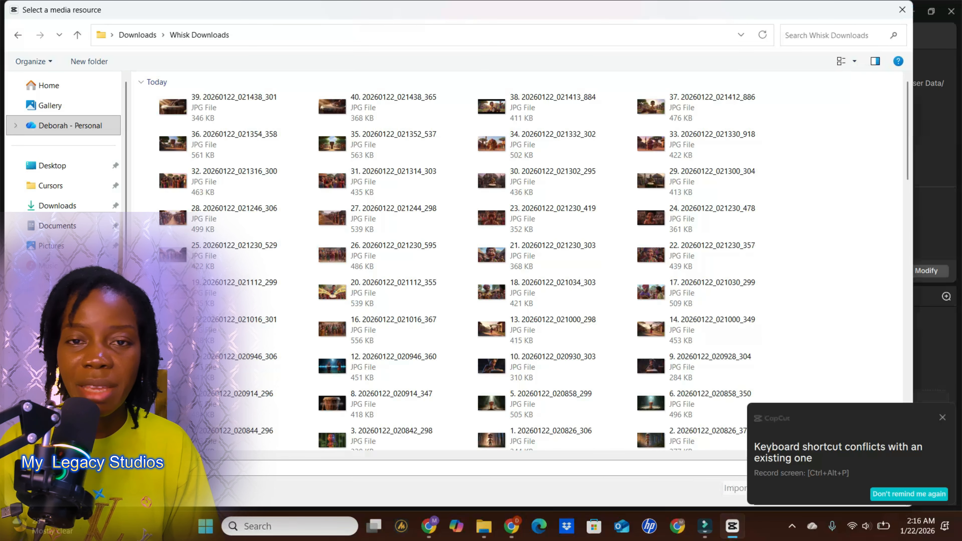
scroll(806, 296, down, 4)
drag(806, 297, 143, 102)
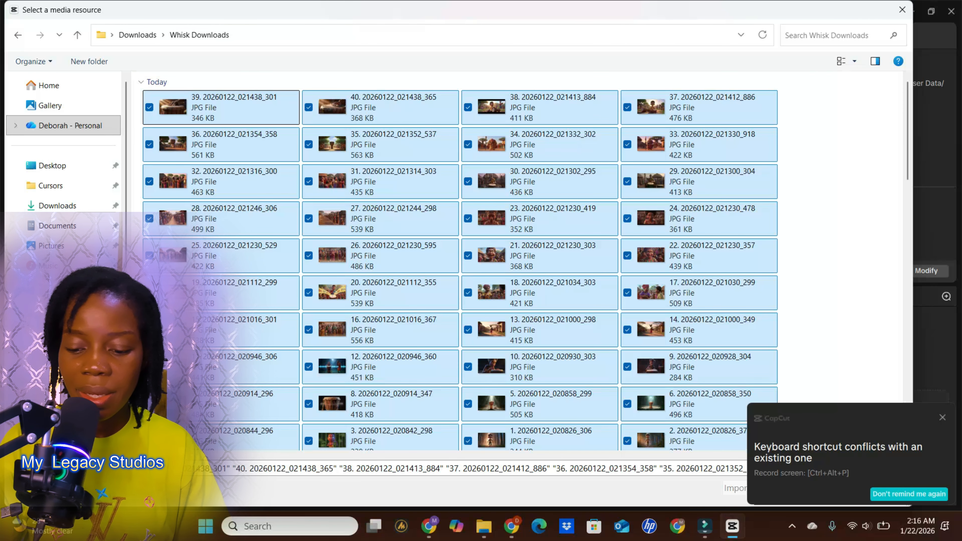